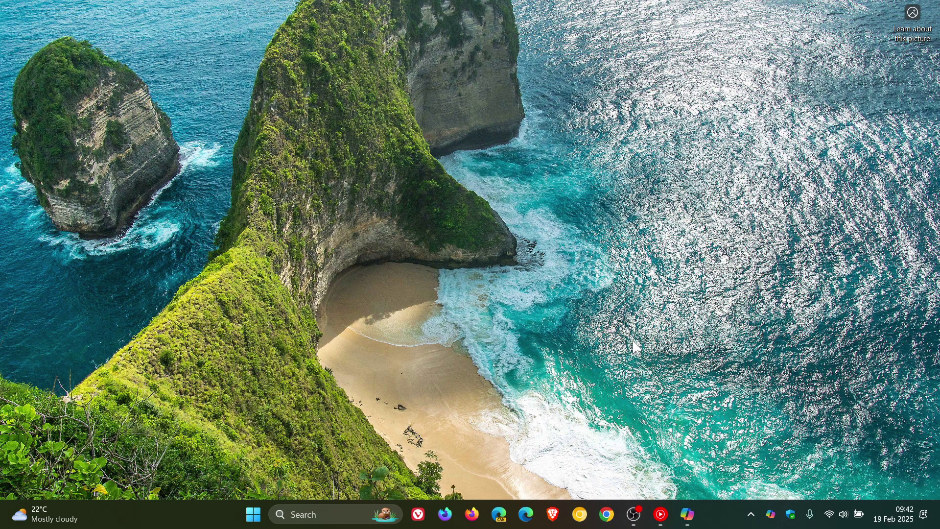
Launch Copilot from its taskbar icon
{"action": "left_click", "coordinate": [686, 514]}
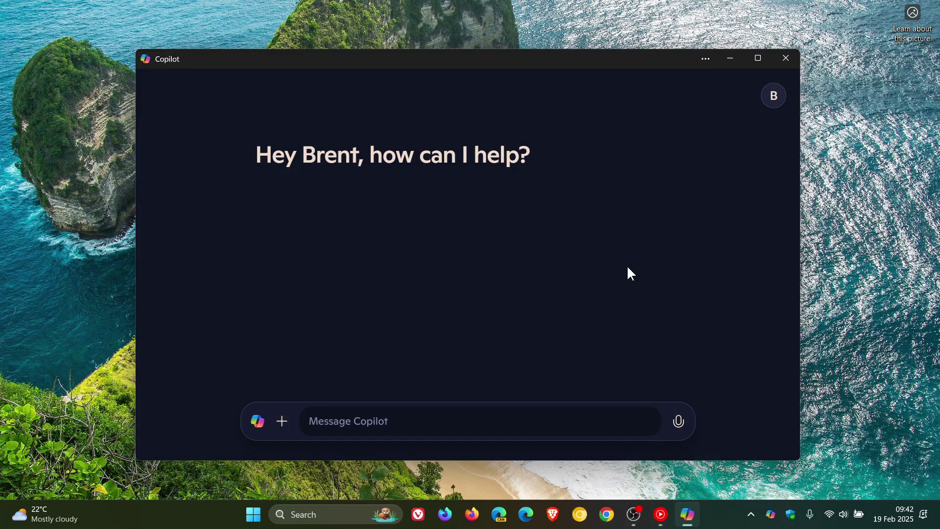
Minimize the Copilot window, then restore it from the taskbar
{"action": "left_click", "coordinate": [730, 59]}
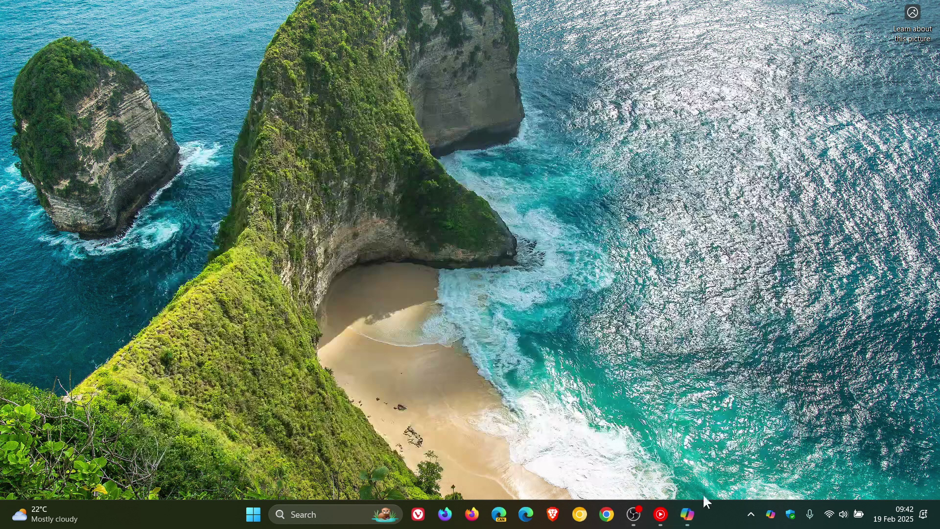
{"action": "left_click", "coordinate": [687, 514]}
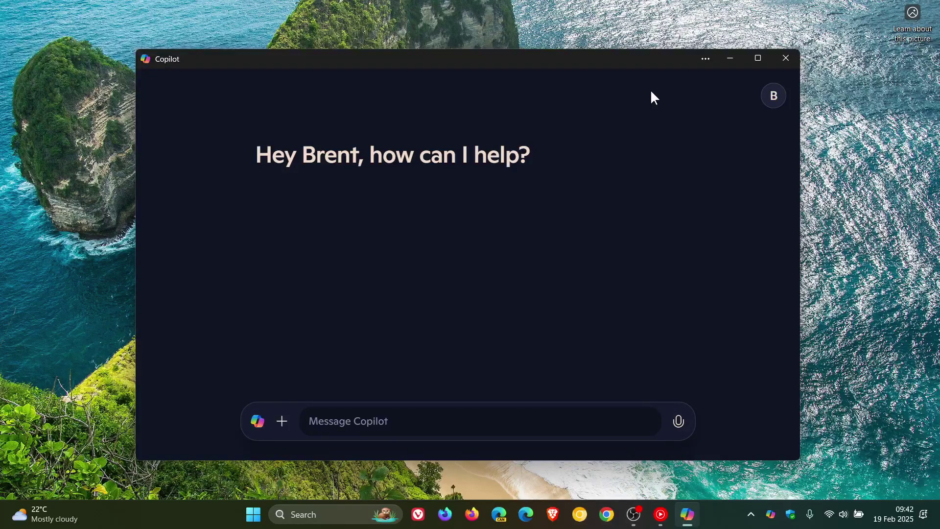
Uncheck 'Auto start on login' in Copilot's settings menu, then reopen it to verify
{"action": "left_click", "coordinate": [706, 57]}
{"action": "mouse_move", "coordinate": [737, 139]}
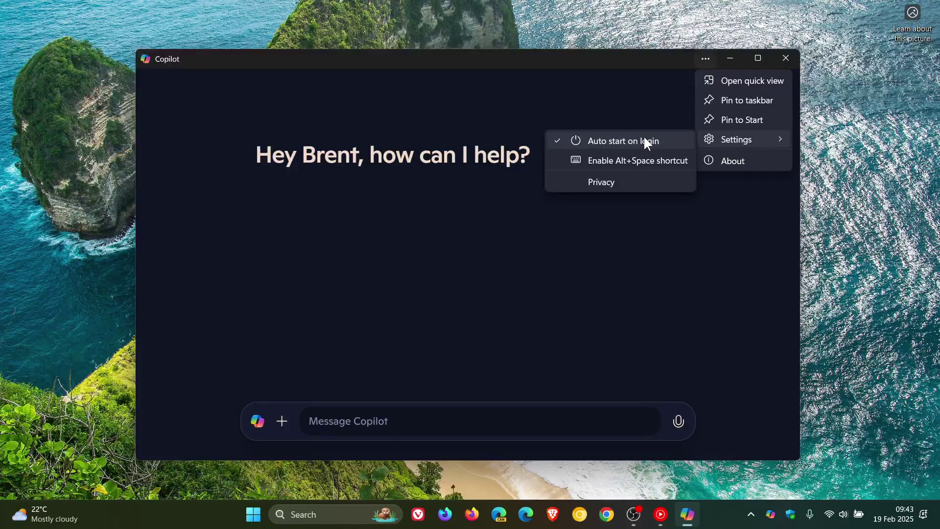
{"action": "left_click", "coordinate": [590, 142]}
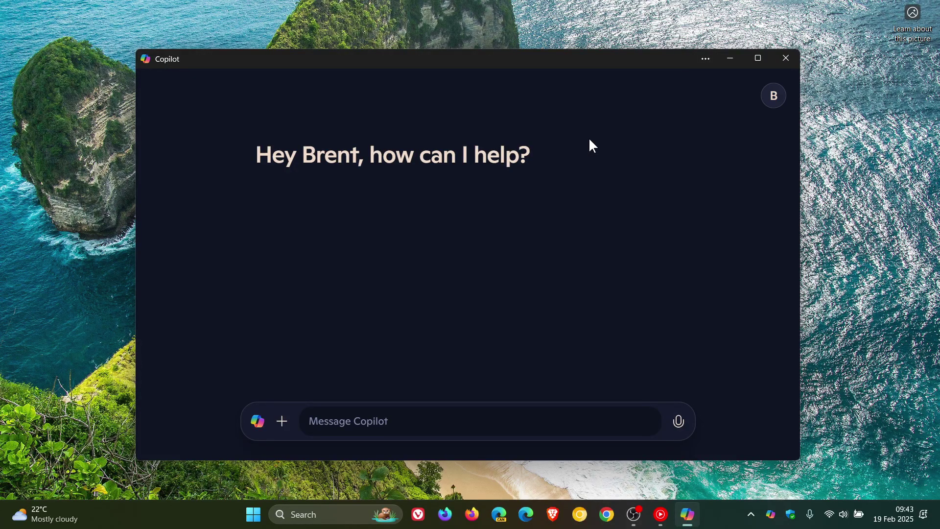
{"action": "left_click", "coordinate": [702, 58]}
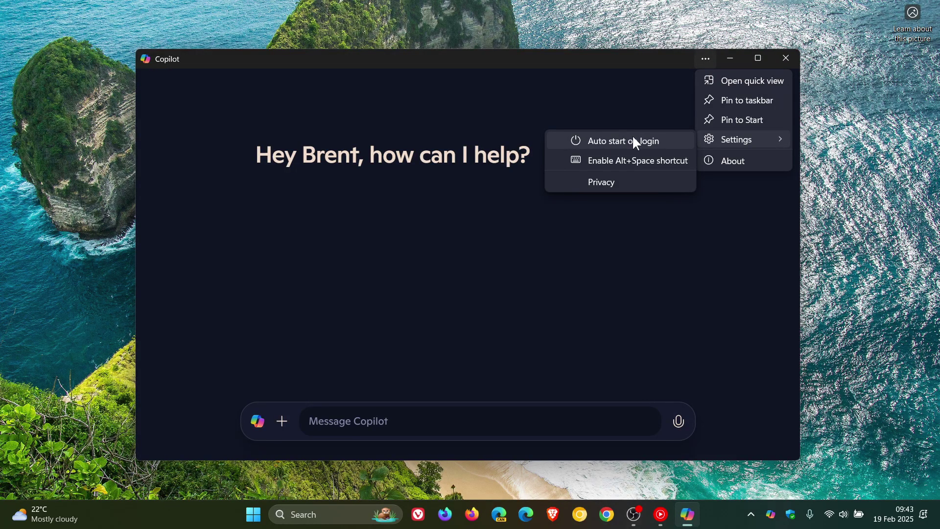
Dismiss Copilot's menu and open Windows Settings Apps > Startup, showing Copilot Off
{"action": "left_click", "coordinate": [602, 271]}
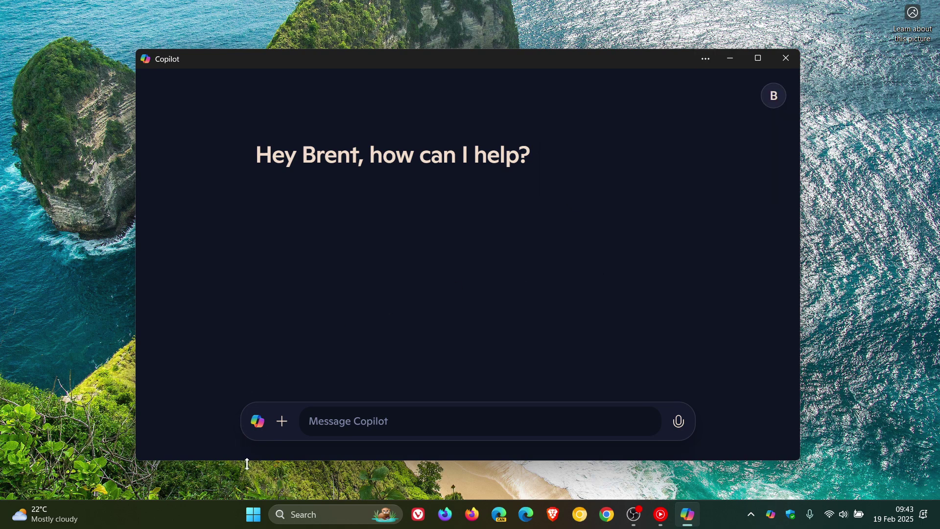
{"action": "left_click", "coordinate": [252, 514]}
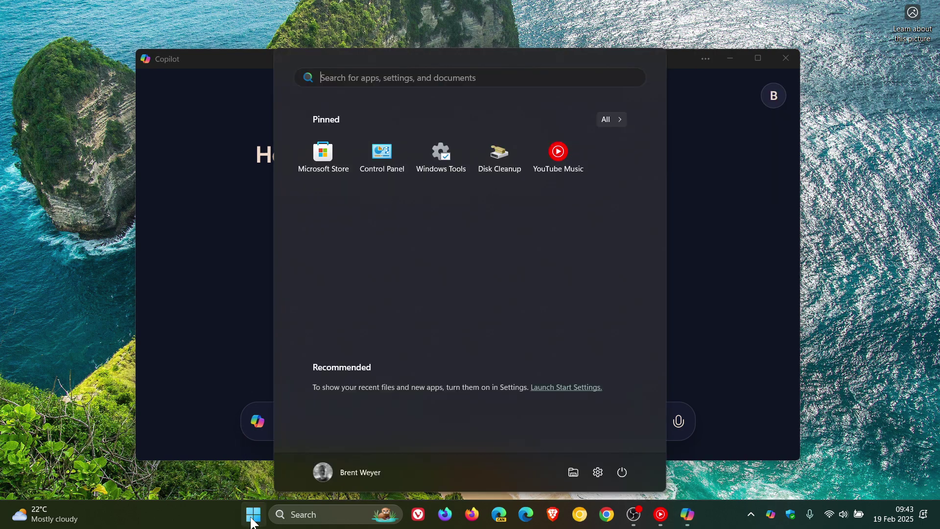
{"action": "left_click", "coordinate": [598, 472]}
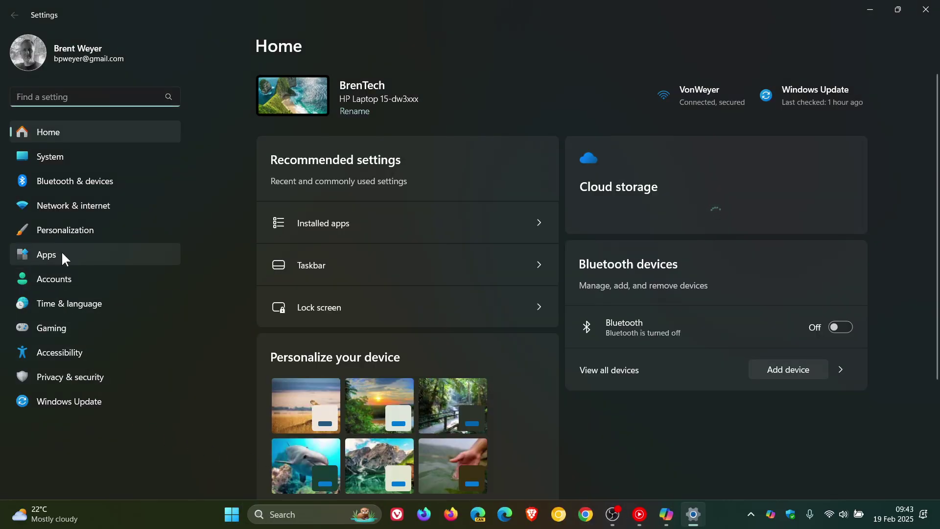
{"action": "left_click", "coordinate": [60, 250]}
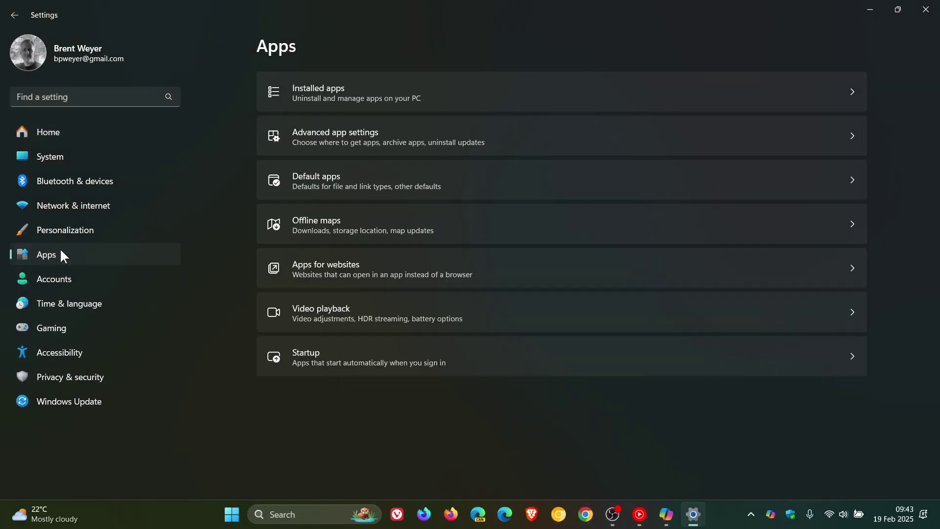
{"action": "left_click", "coordinate": [568, 357]}
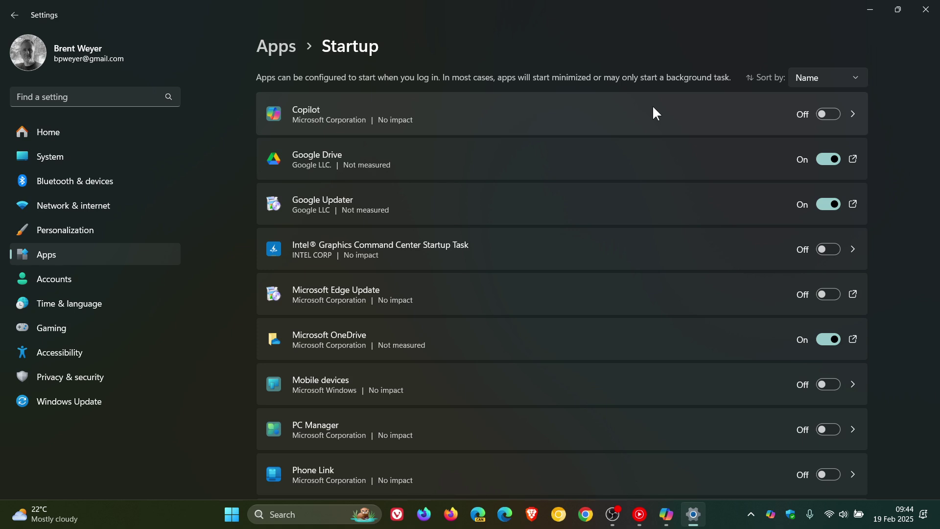
Close Windows Settings and open Copilot's About dialog showing version 1.25014.121.0
{"action": "left_click", "coordinate": [923, 13]}
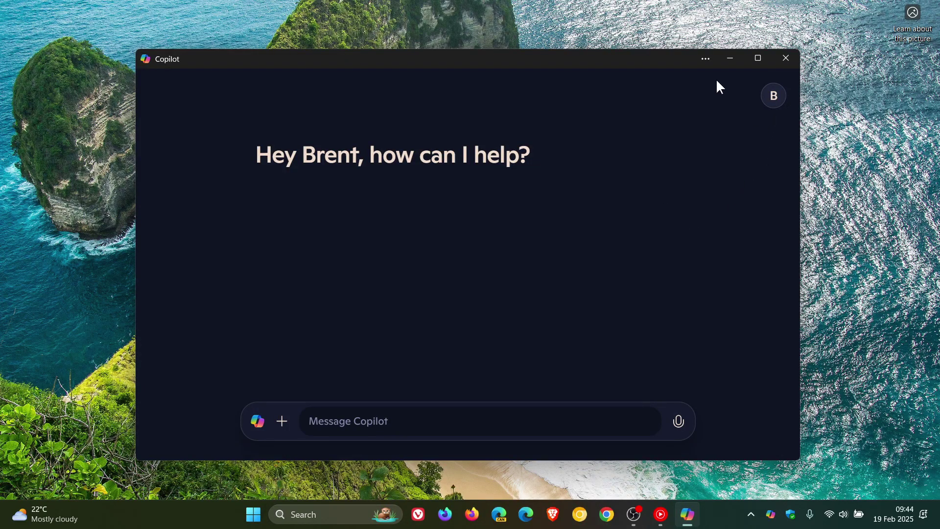
{"action": "left_click", "coordinate": [706, 58]}
{"action": "left_click", "coordinate": [723, 163]}
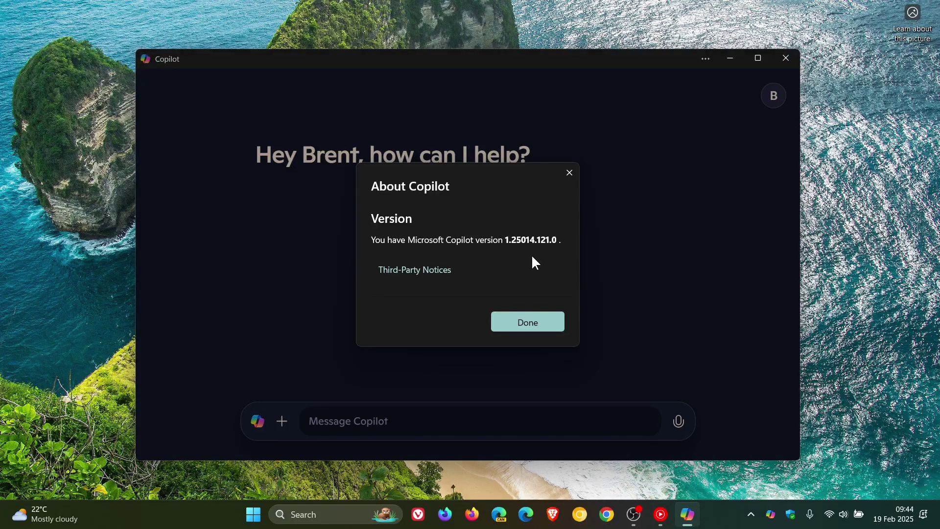
Click Done to close the About Copilot dialog
{"action": "left_click", "coordinate": [536, 321]}
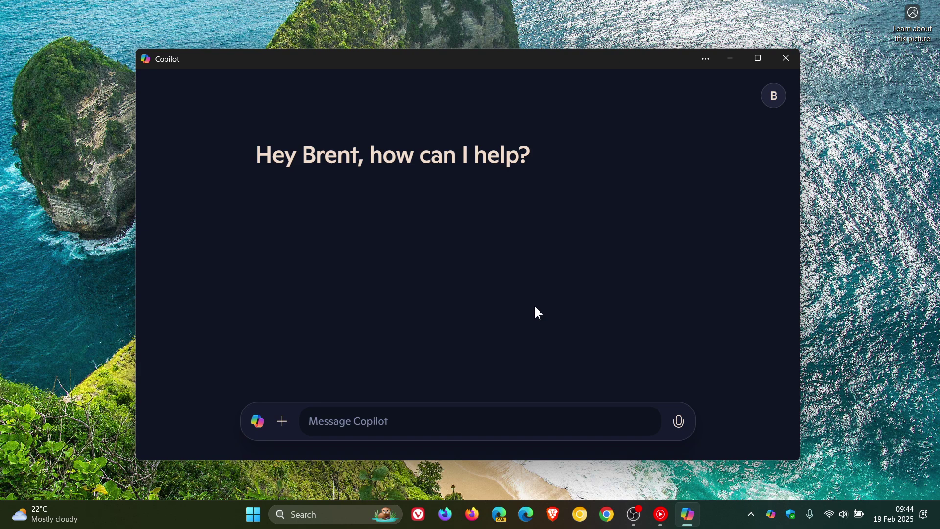